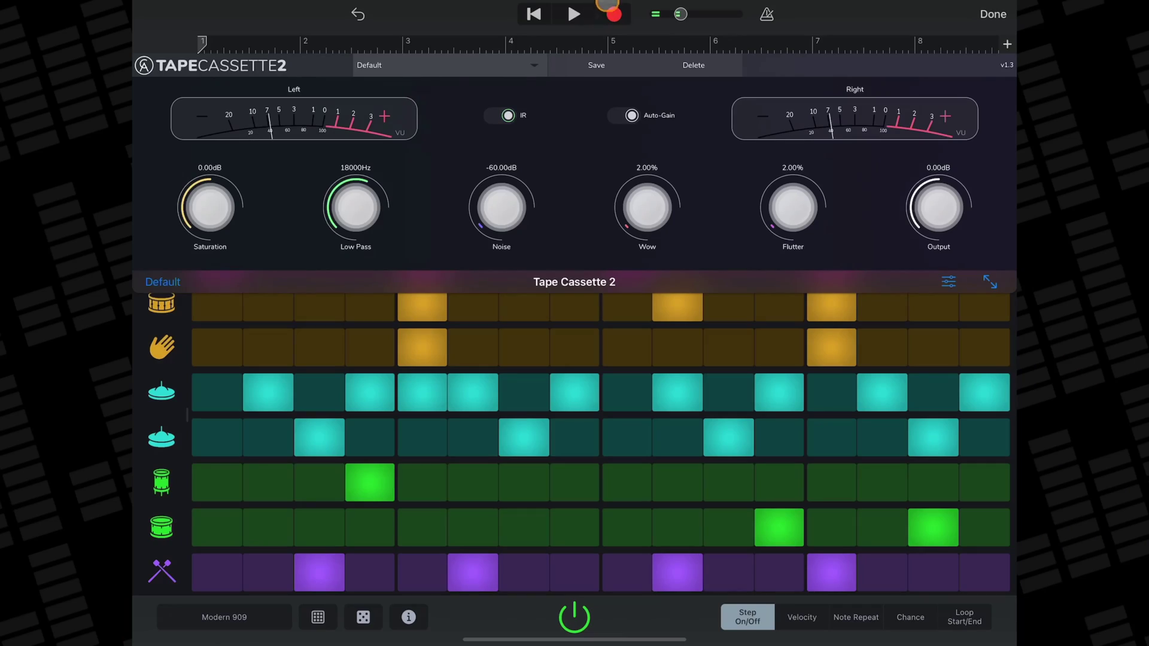
Load the factory preset Crunchy Coating in Tape Cassette 2 and replace it with the factory preset Exterminate
click(534, 67)
click(511, 111)
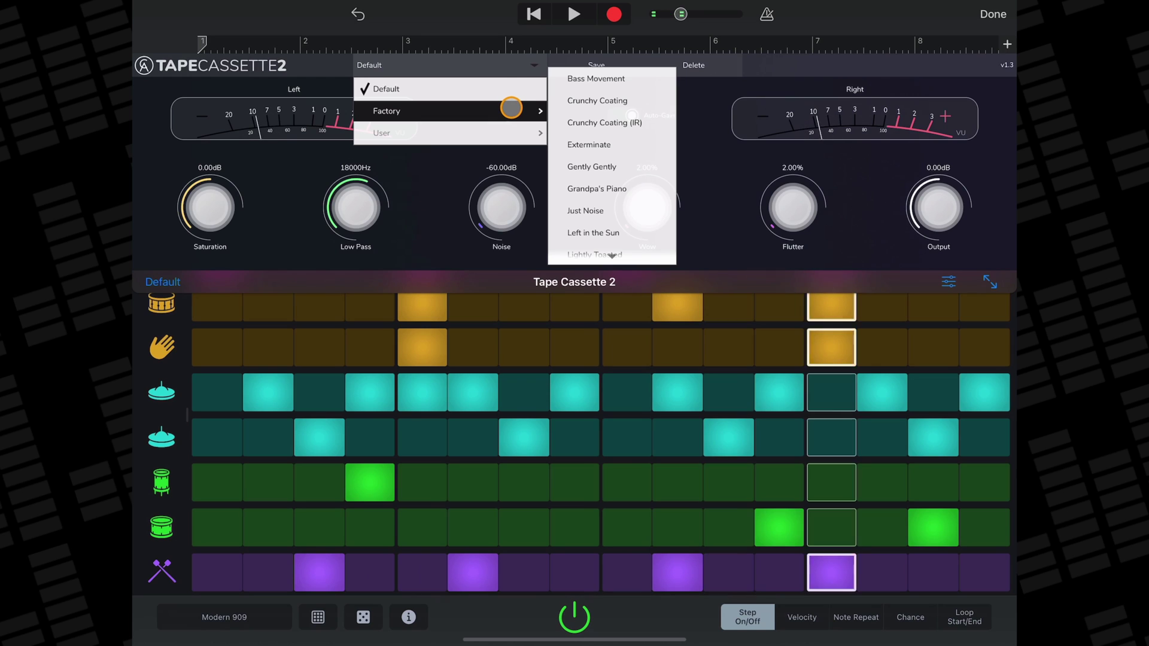
click(585, 98)
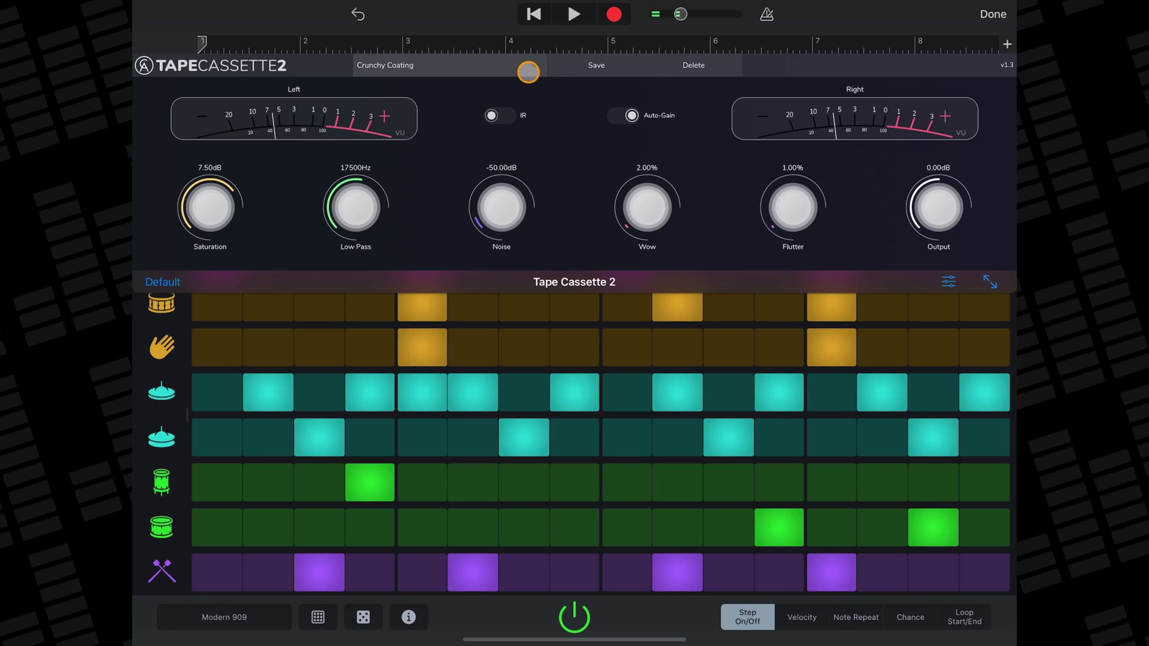
click(529, 72)
click(514, 110)
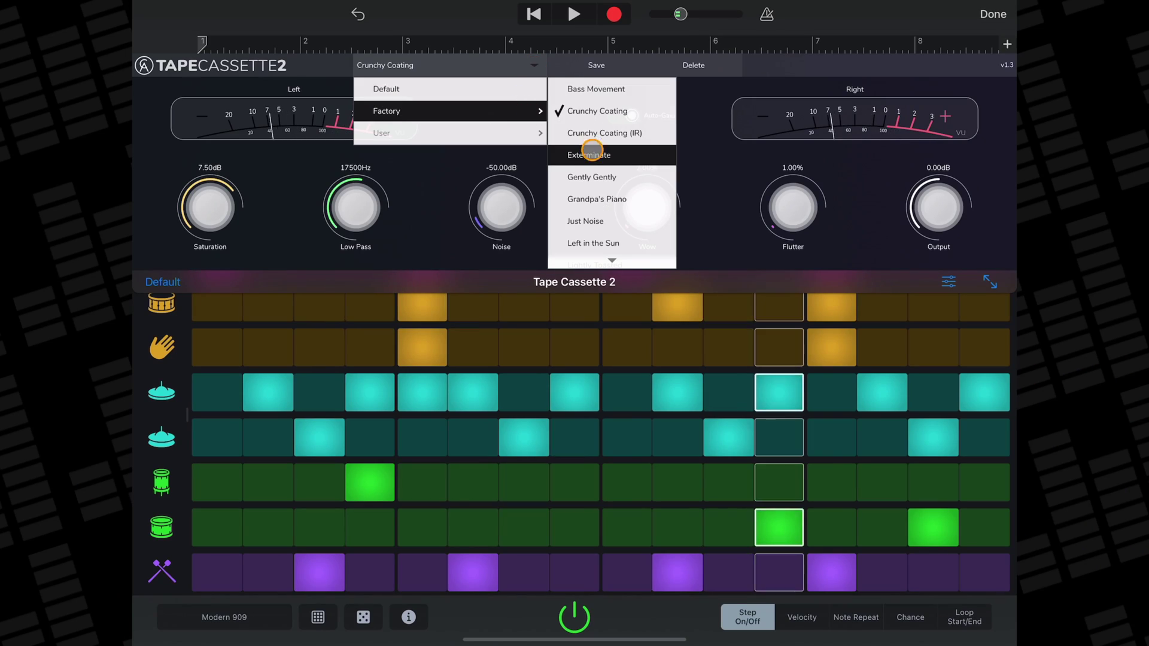
click(590, 153)
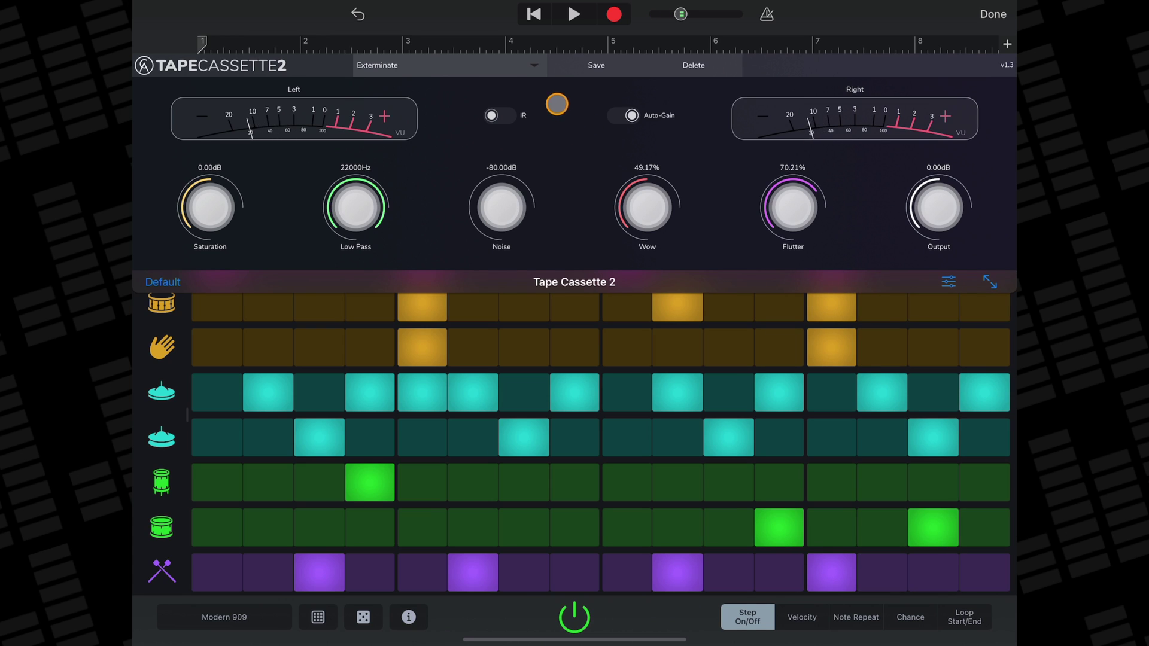
Load the factory preset Lightly Toasted in Tape Cassette 2
click(535, 67)
click(512, 110)
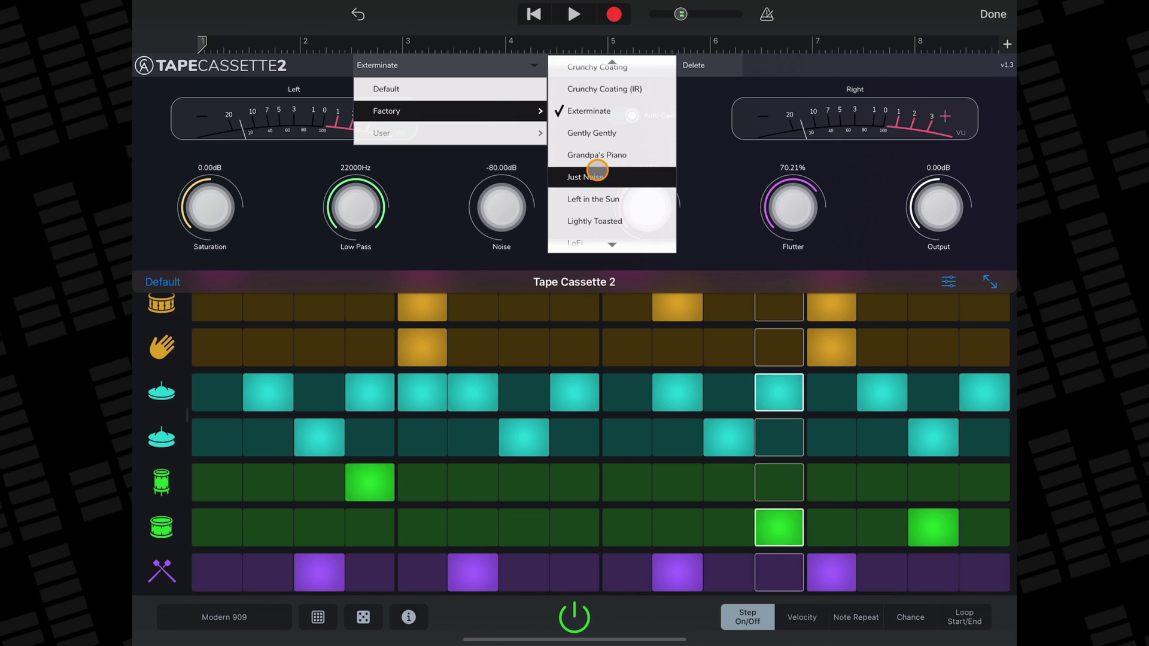
click(615, 221)
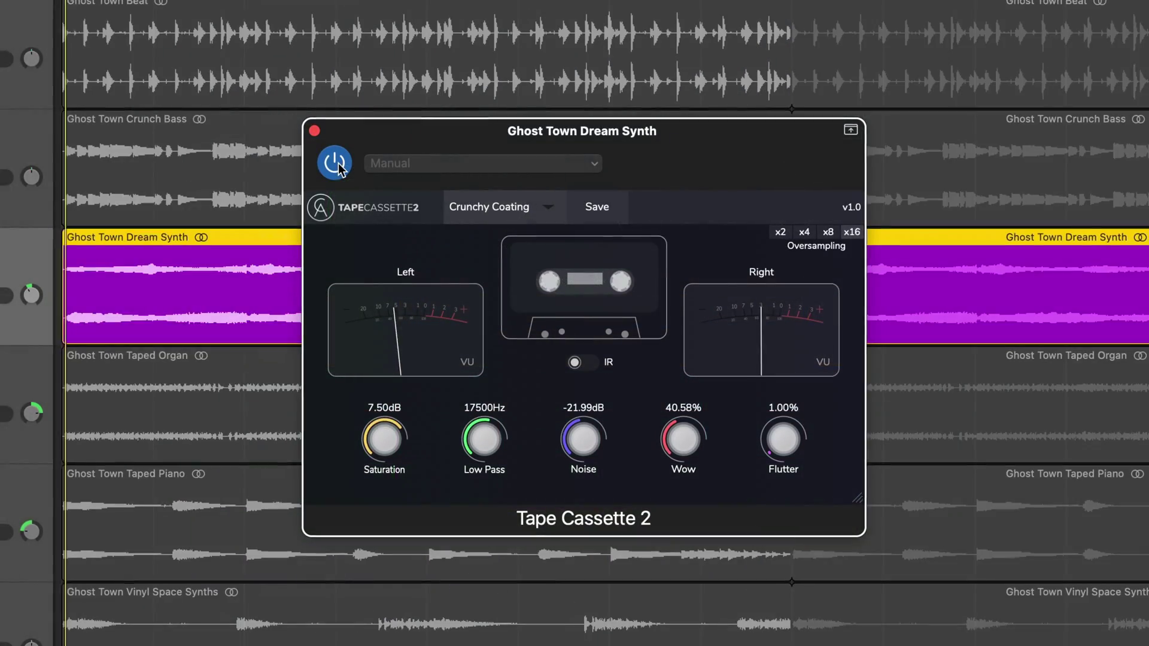
Unsolo the Ghost Town Dream Synth track and set its Tape Cassette 2 Wow to 24.20% and Flutter to 41.74%
click(335, 163)
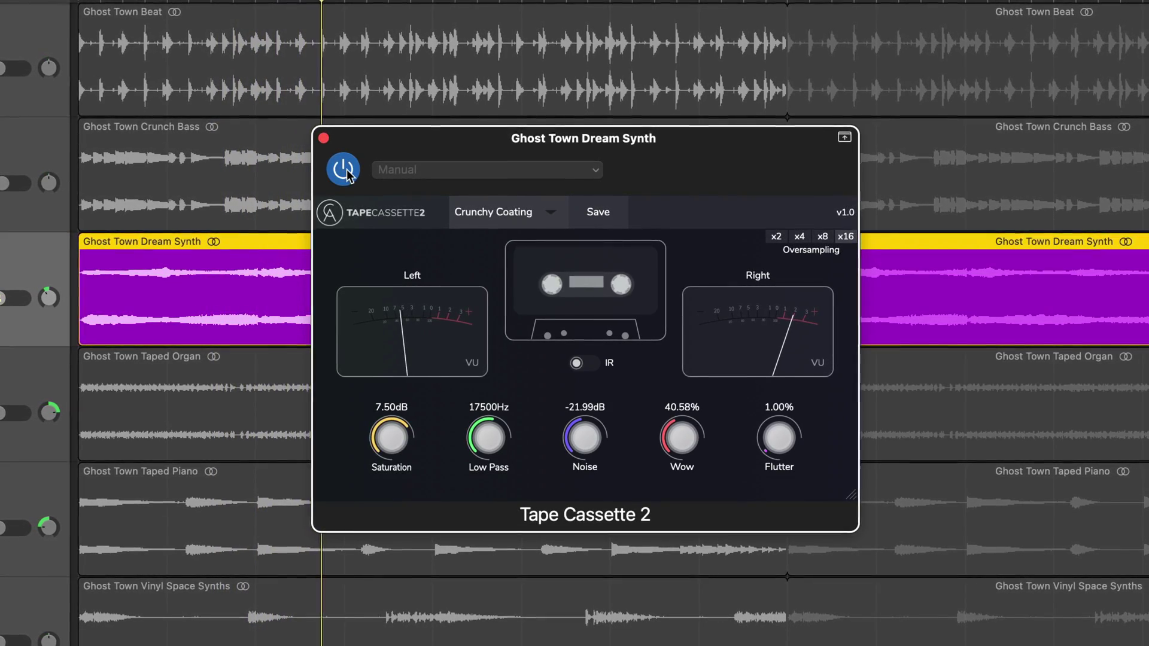
key(s)
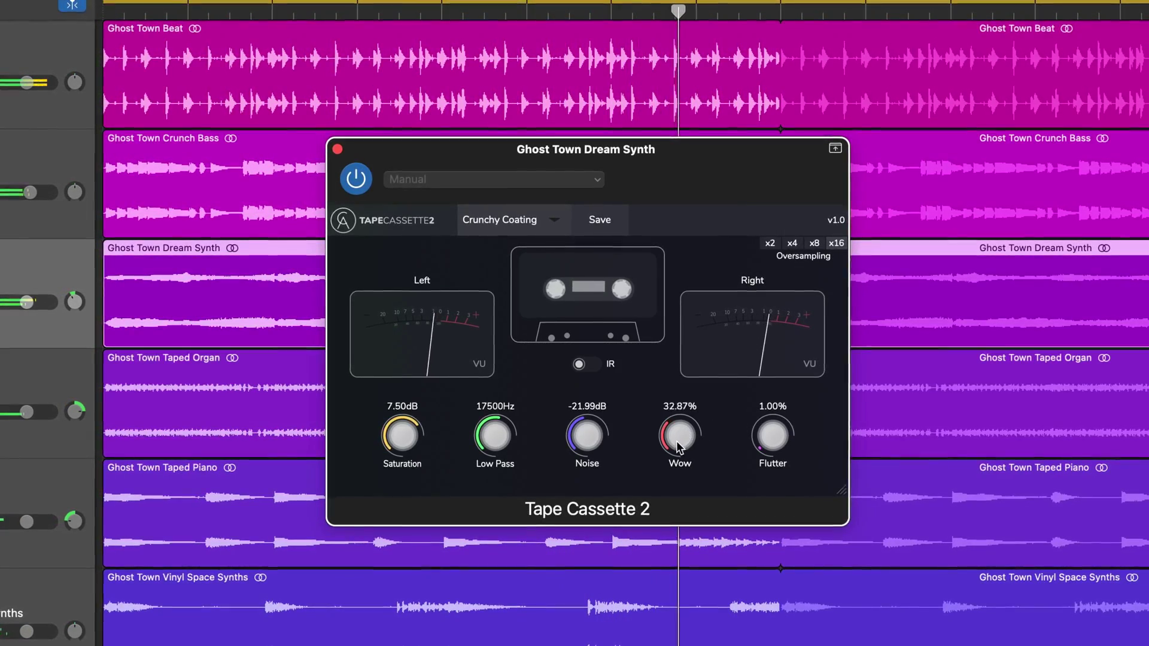
drag(676, 456, 676, 460)
drag(761, 456, 774, 407)
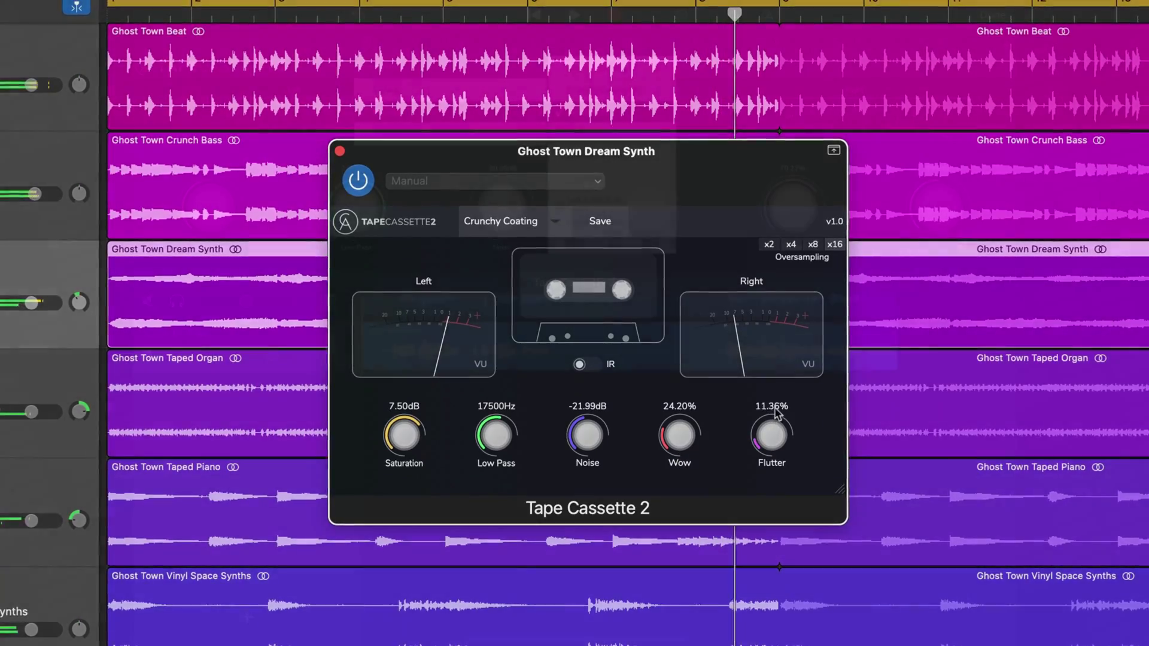
drag(774, 407, 777, 377)
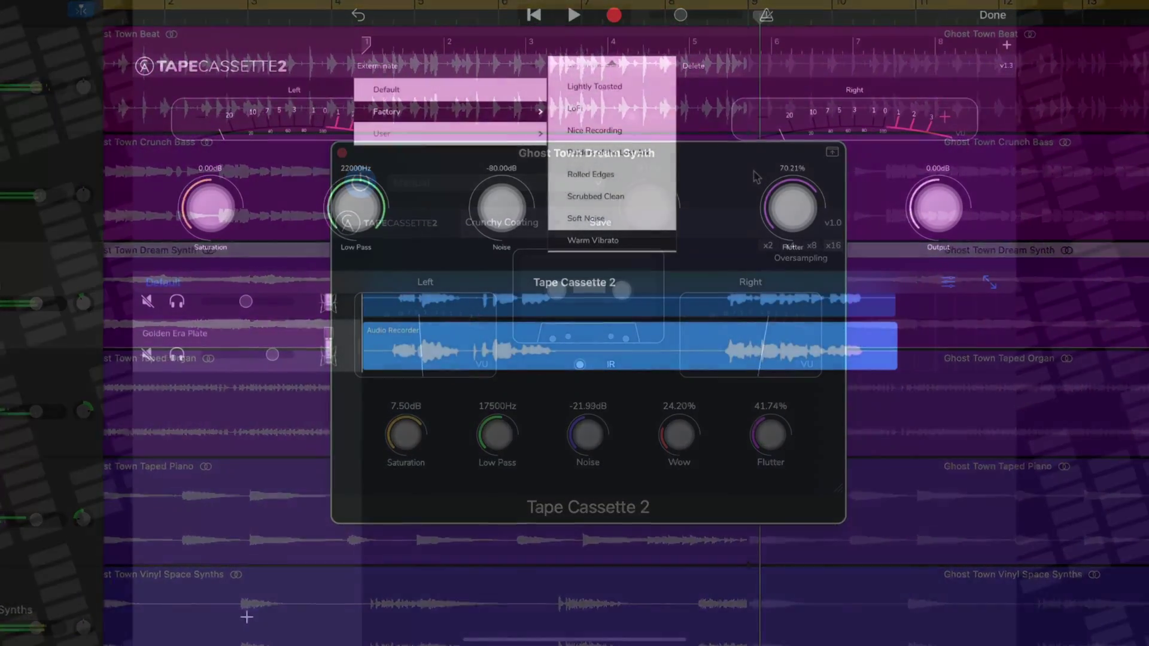
Load the factory preset Scrubbed Clean on the Golden Era Plate track and play it back both soloed and in the full mix
click(595, 196)
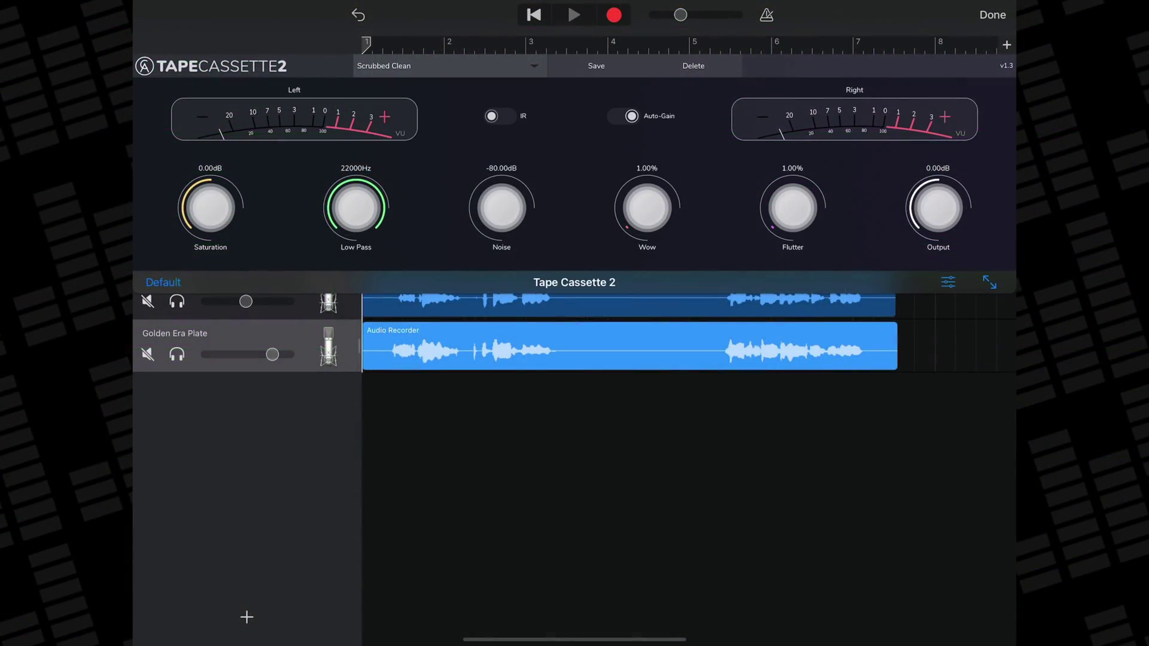
click(573, 14)
click(176, 354)
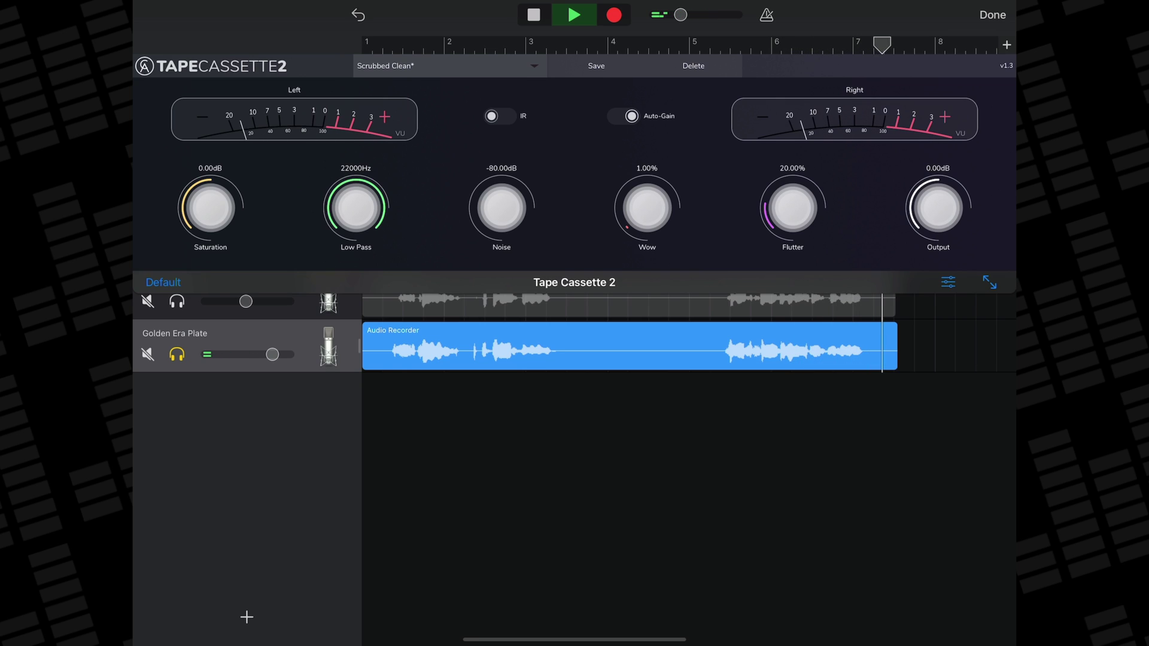
click(176, 354)
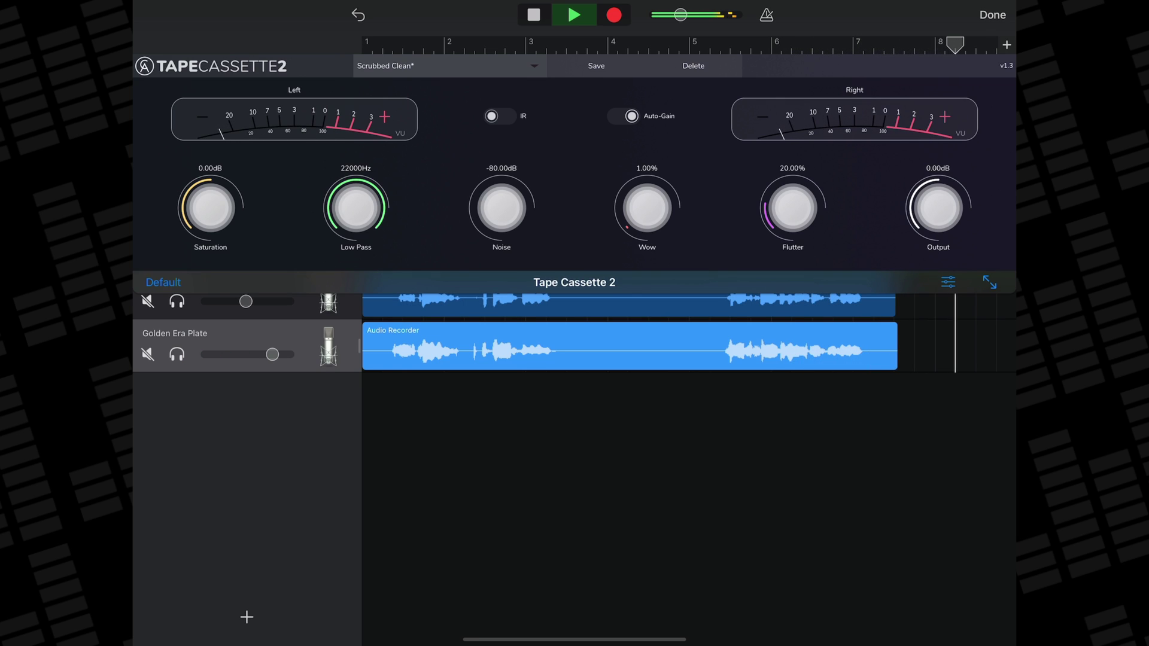
click(176, 354)
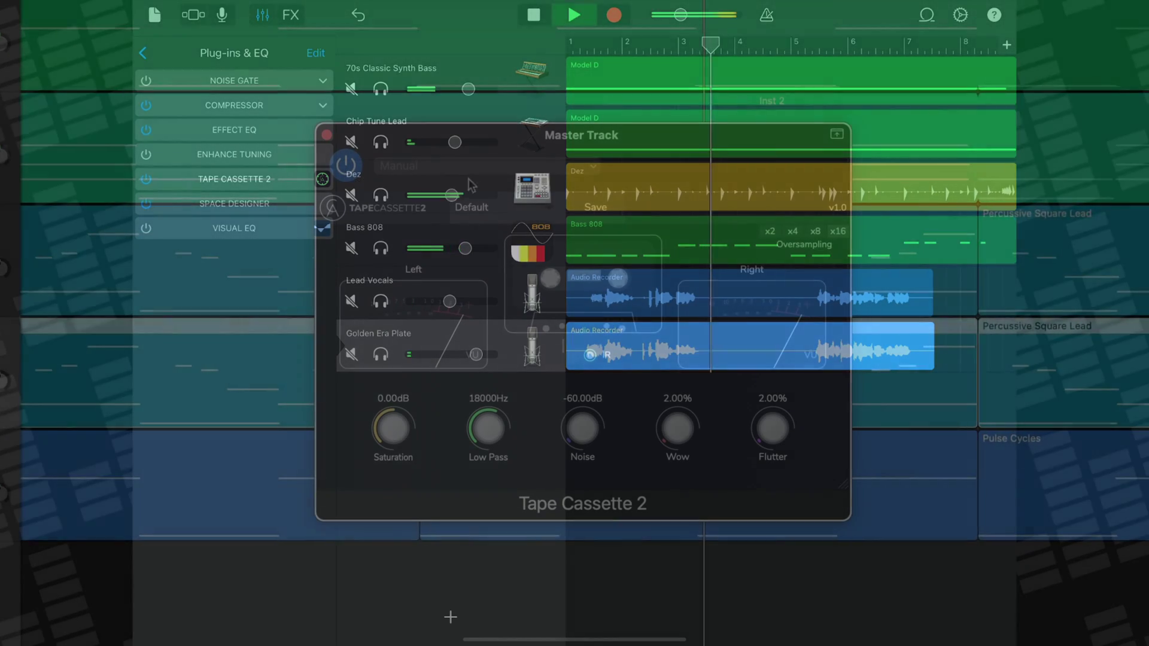
Load the Nice Recording preset on the master track and set Wow to 17.02%, Flutter to 24.50% and Saturation to 3.35 dB
click(548, 211)
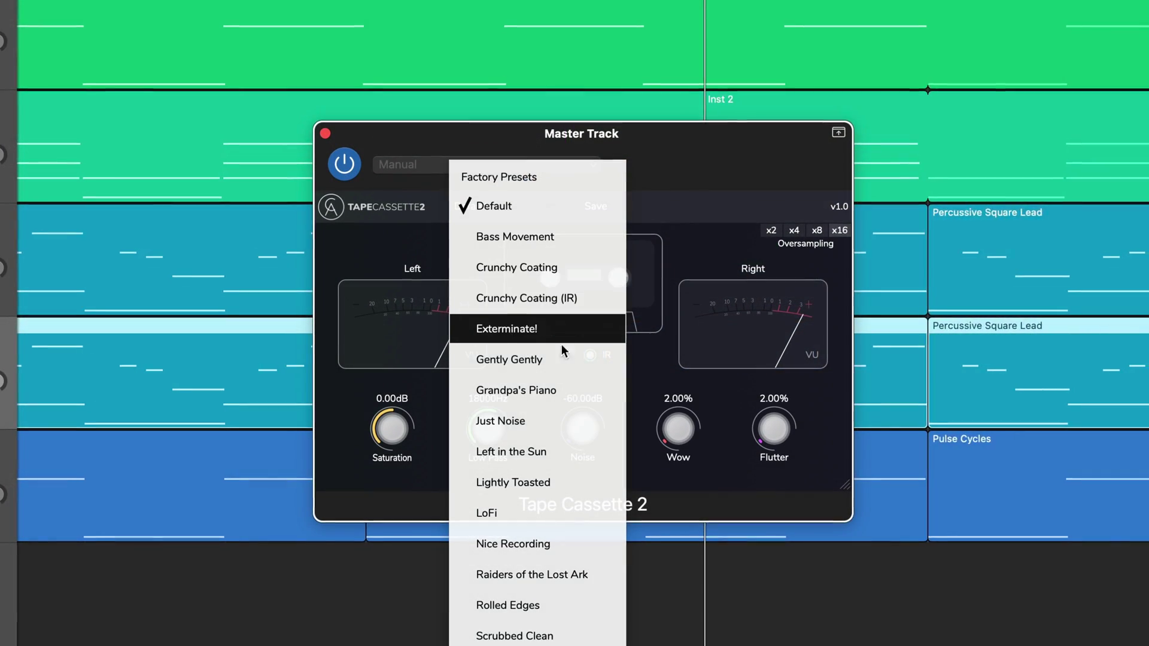
click(572, 537)
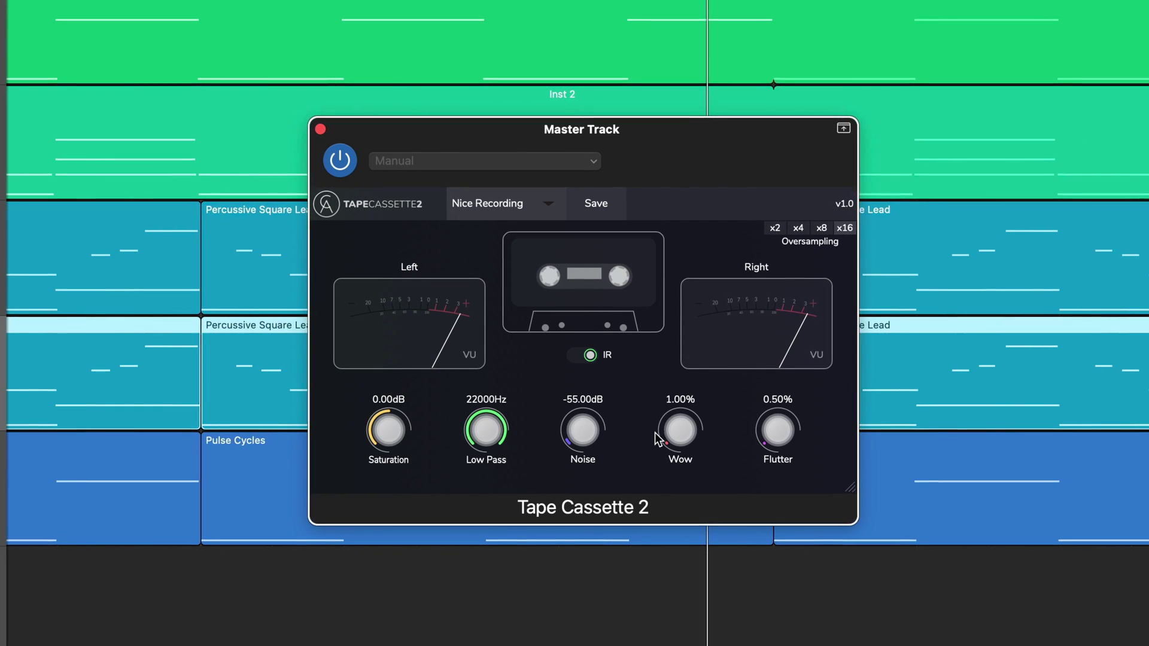
drag(681, 439, 688, 402)
drag(780, 426, 791, 382)
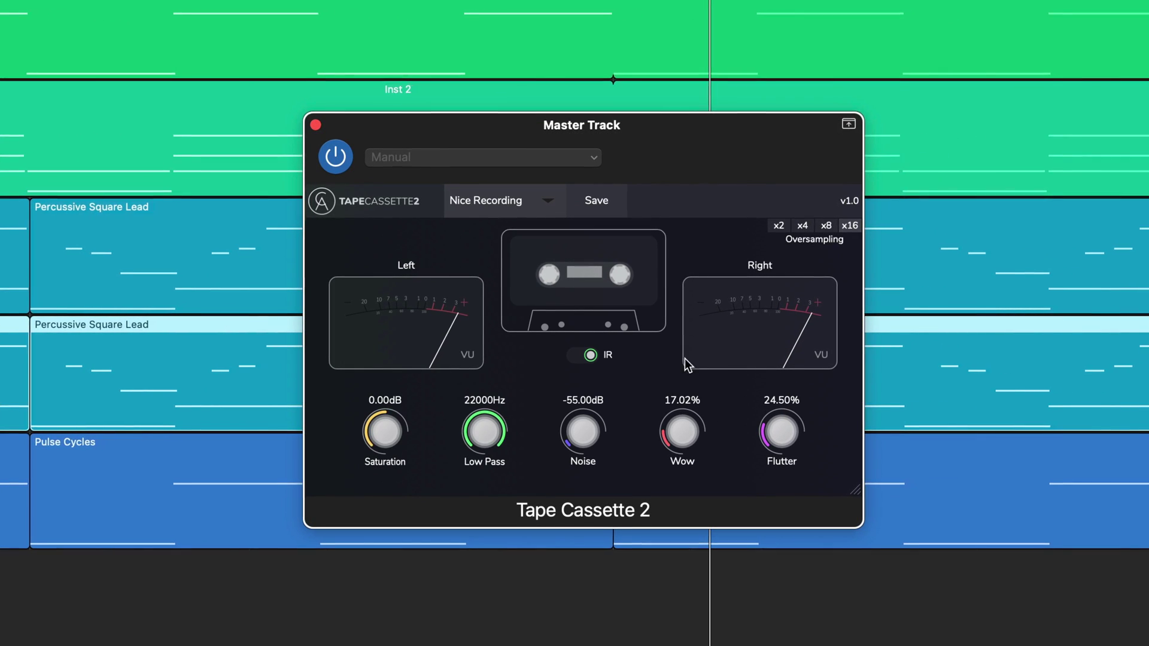
drag(390, 426, 392, 418)
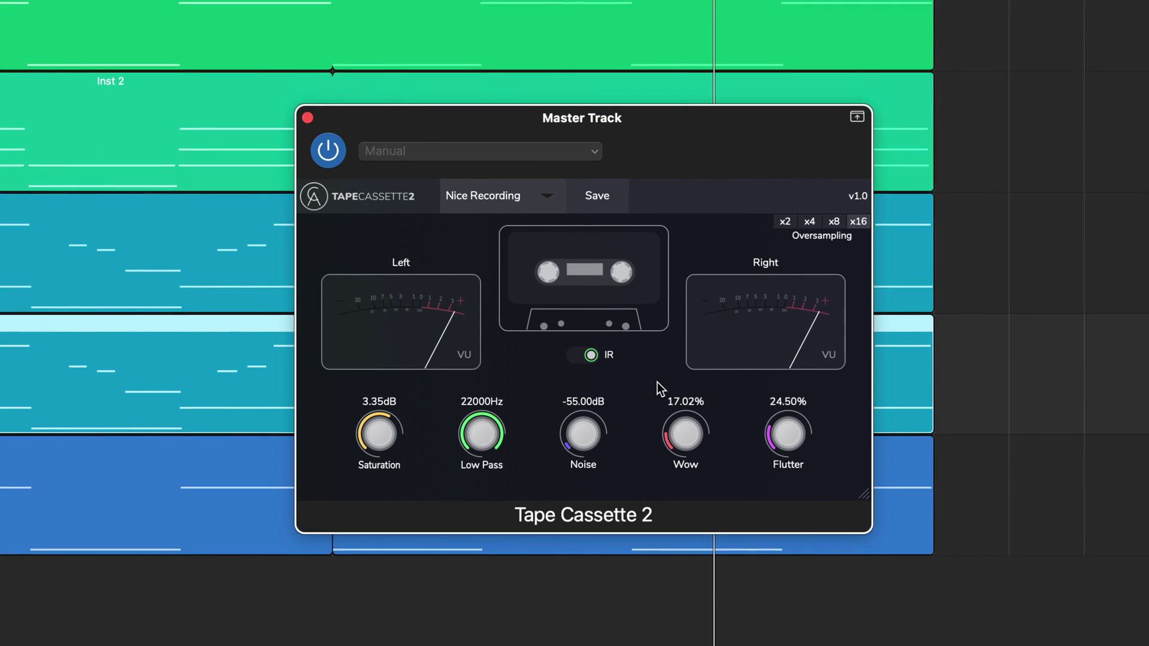
Bypass Tape Cassette 2 on the master track and re-enable it to compare the dry and processed sound
click(328, 151)
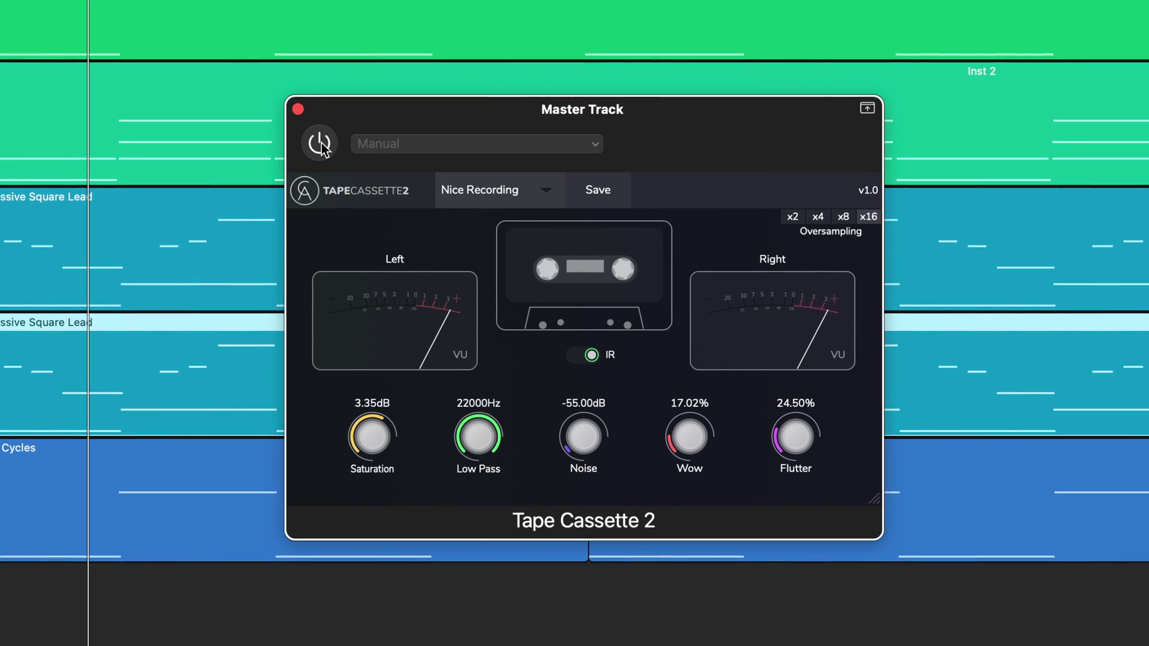
click(320, 144)
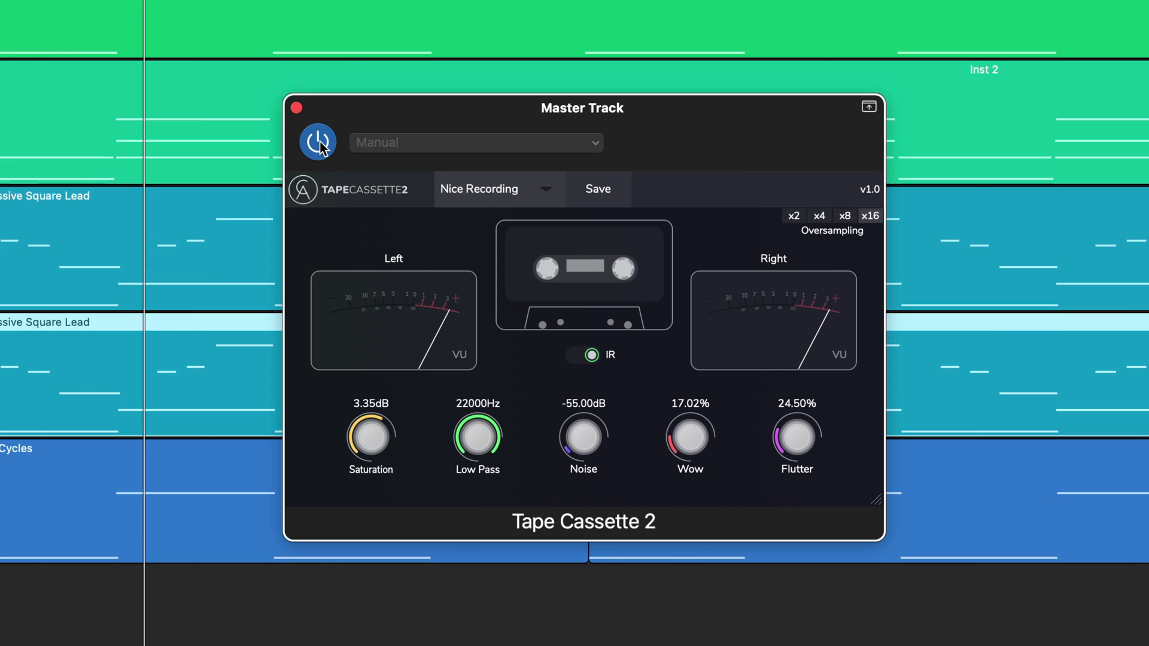
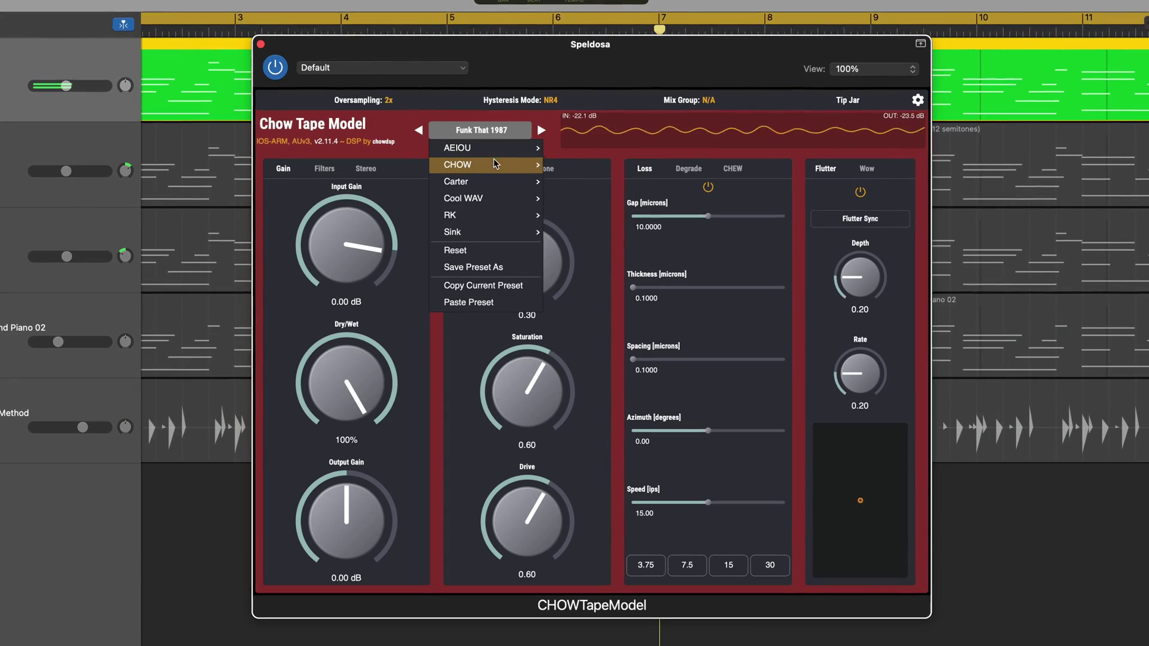
Load the Old Tape preset from the CHOW bank on the Speldosa track and advance to the following preset
mouse_move(508, 164)
click(593, 199)
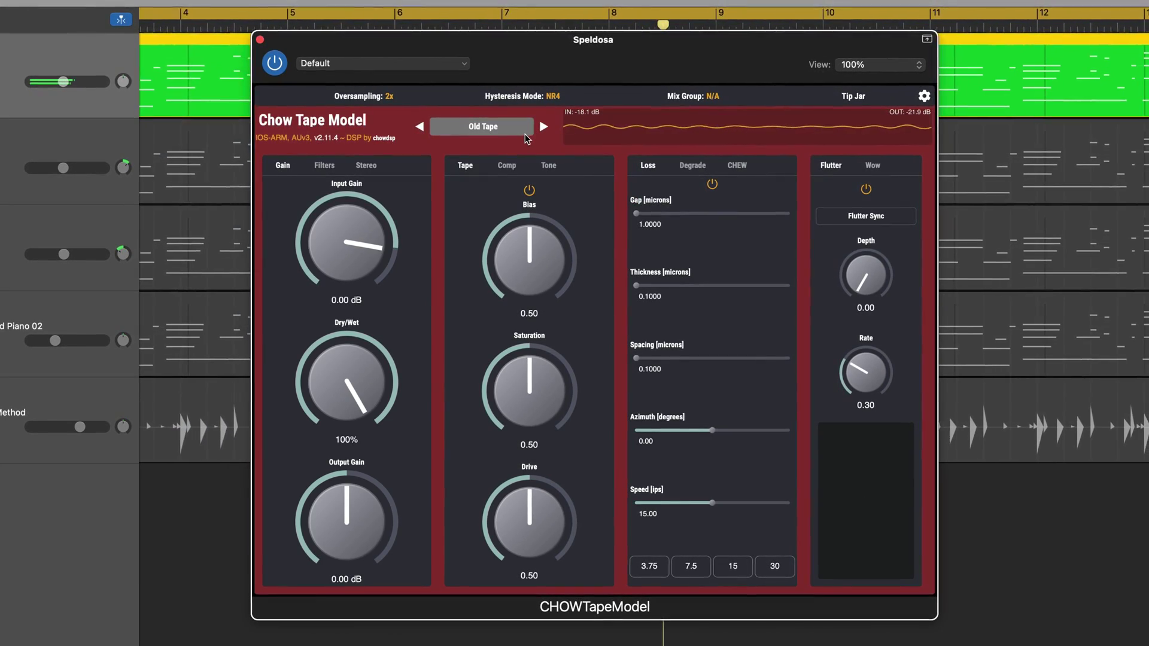
click(542, 127)
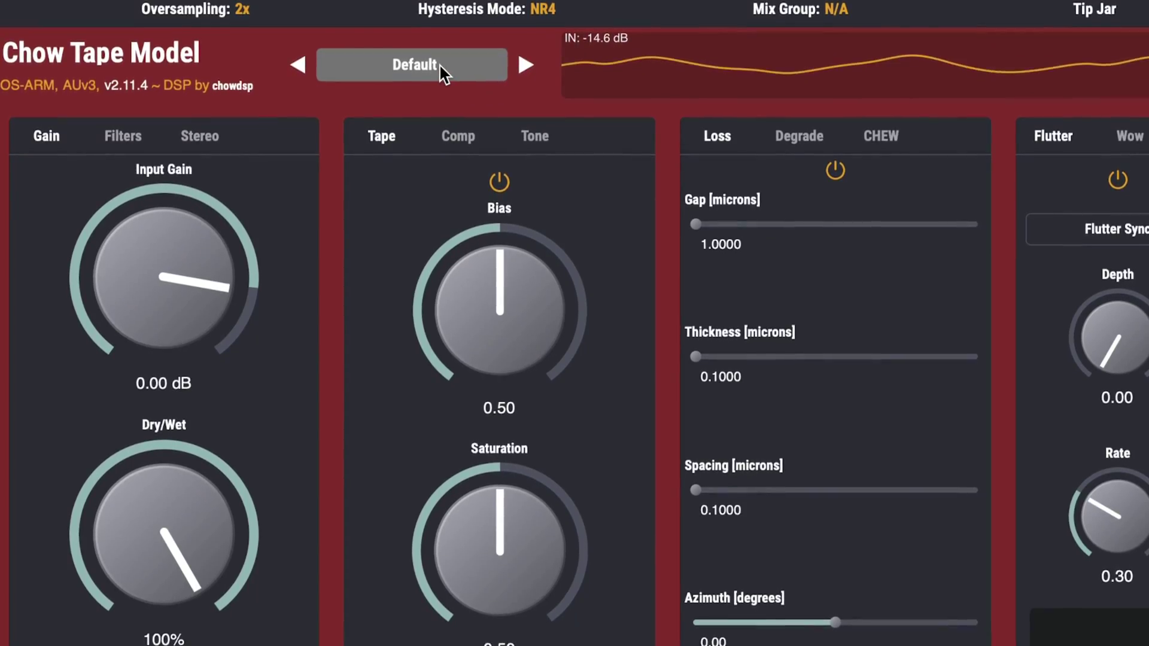
Load the Chew Loss preset from the Cool WAV bank in Chow Tape Model
click(439, 64)
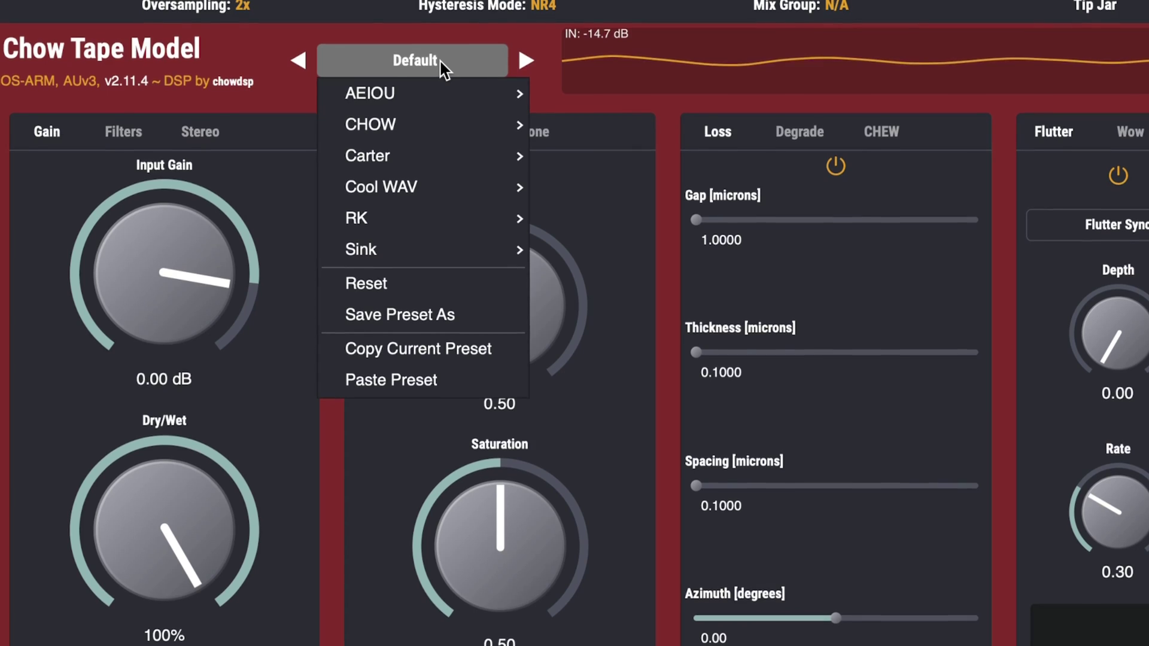
mouse_move(433, 189)
click(591, 175)
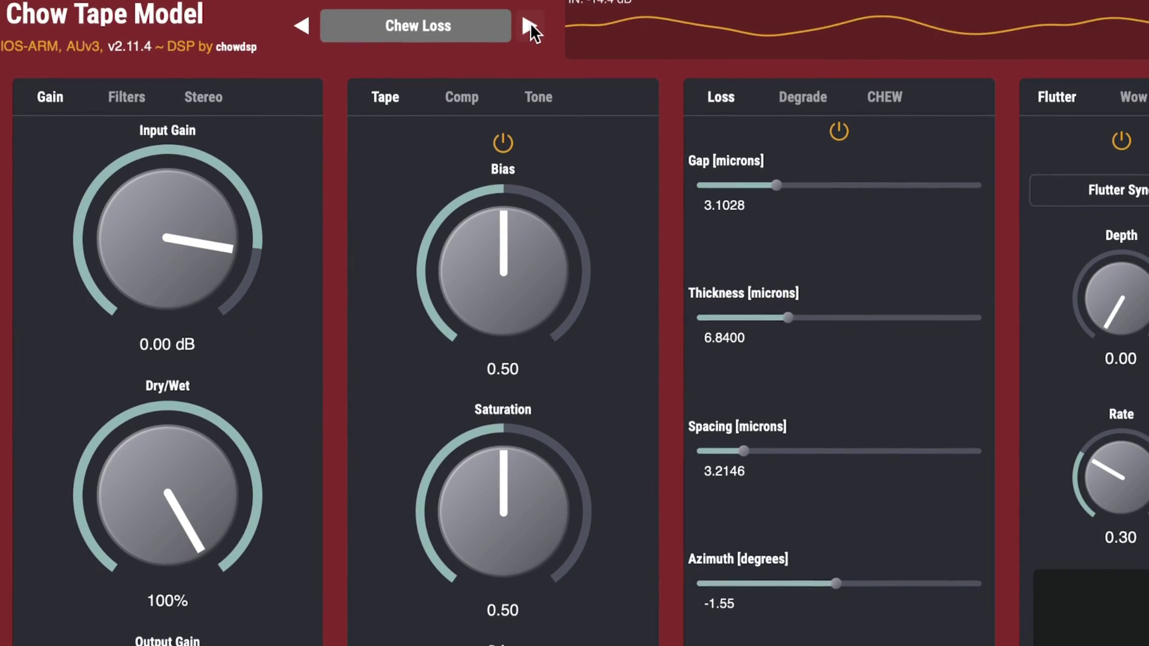
Advance Chow Tape Model to the preset after Chew Loss and raise the Thickness in the Loss section
click(530, 12)
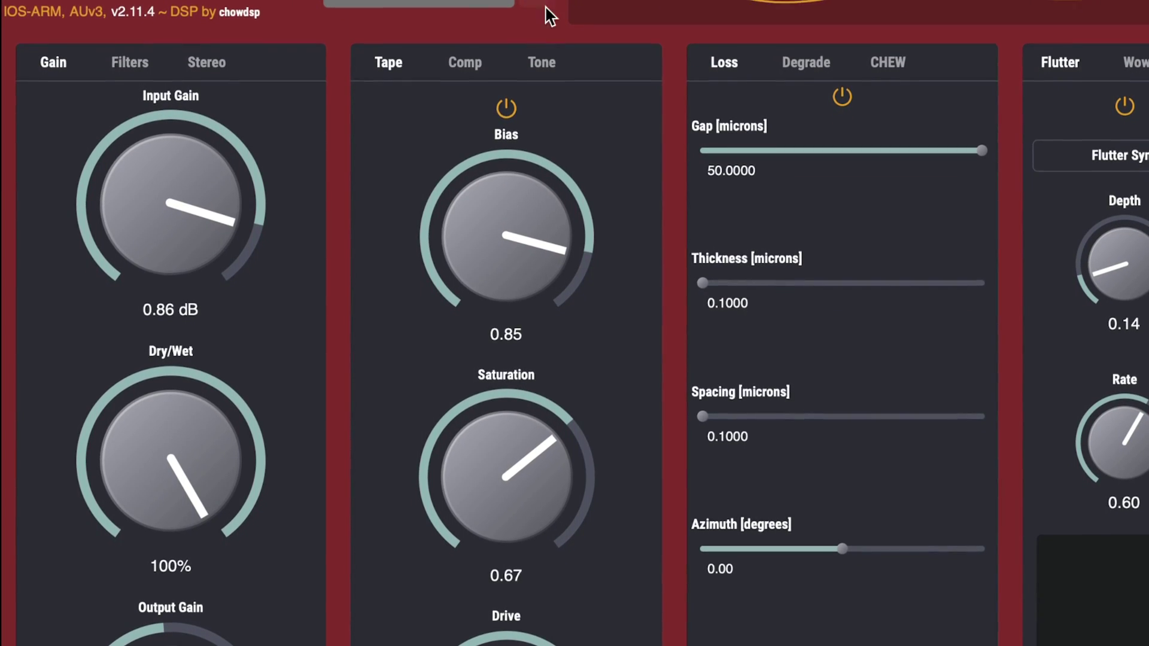
drag(701, 287, 950, 254)
Switch back to the previous preset, Bass Pusher I, on the Acid Seq 3 track and compare it in the full mix and soloed
click(454, 159)
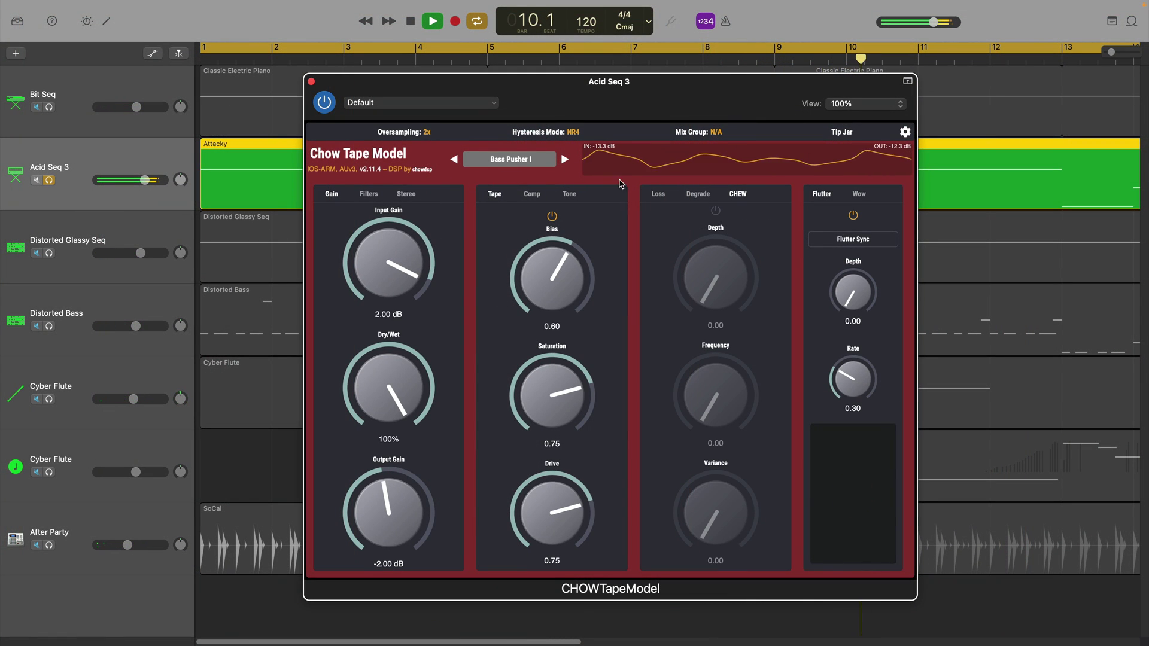
key(s)
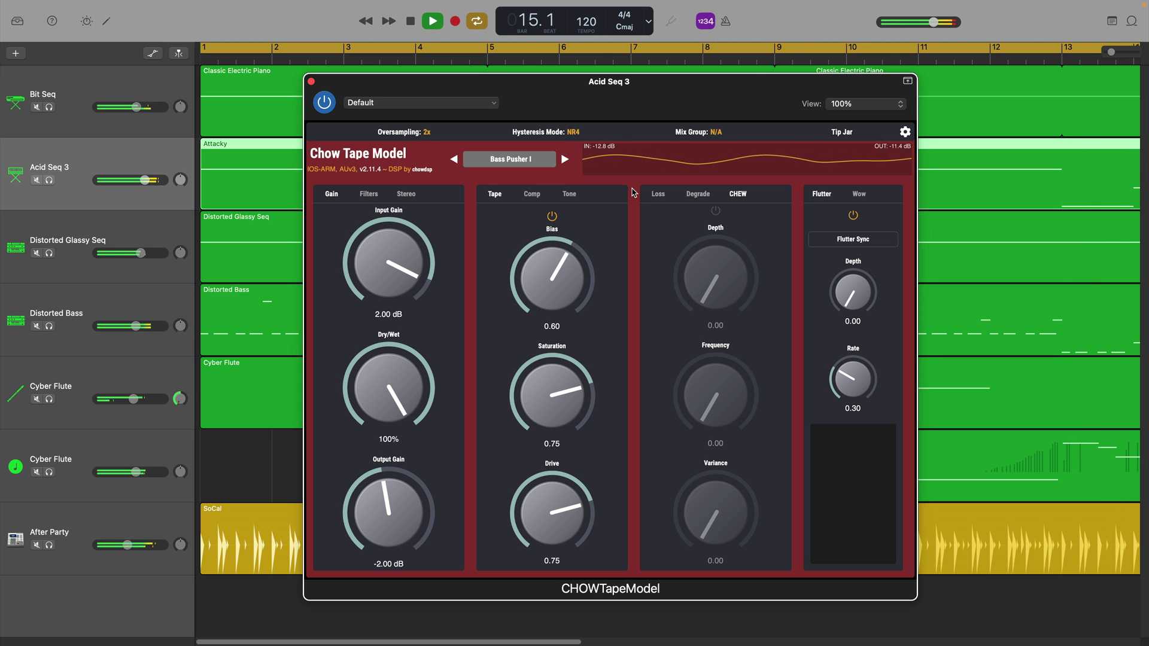
key(s)
Load the Tape Wide preset from the Cool WAV bank on the Acid Seq 3 track and unsolo the track
click(509, 159)
mouse_move(515, 221)
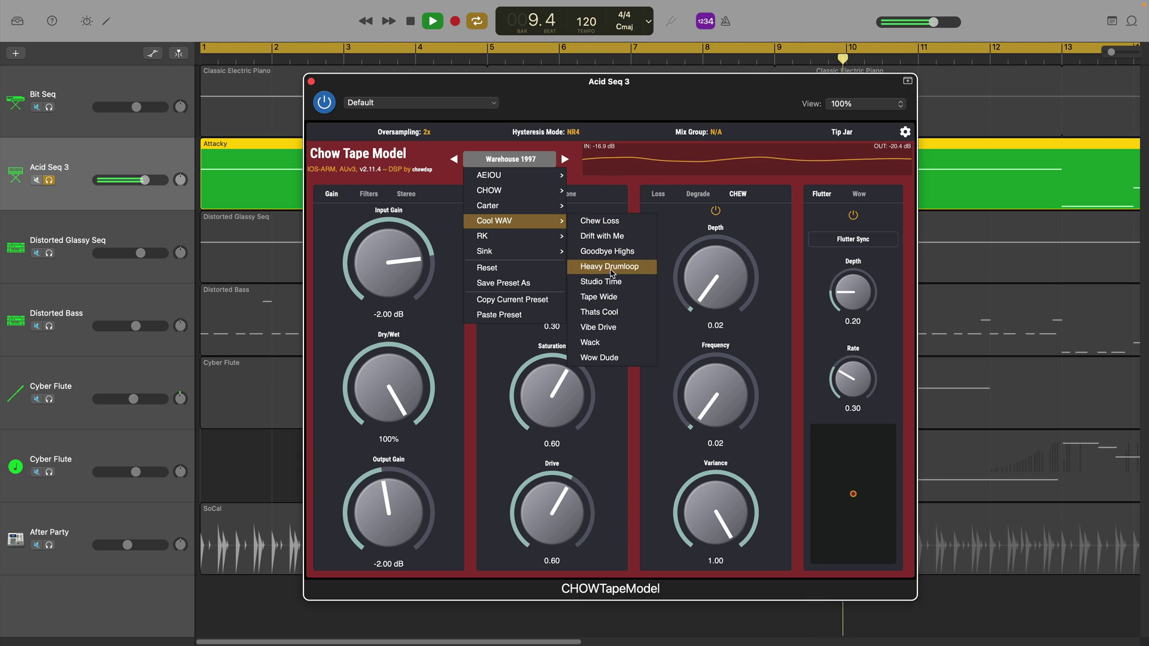
click(612, 299)
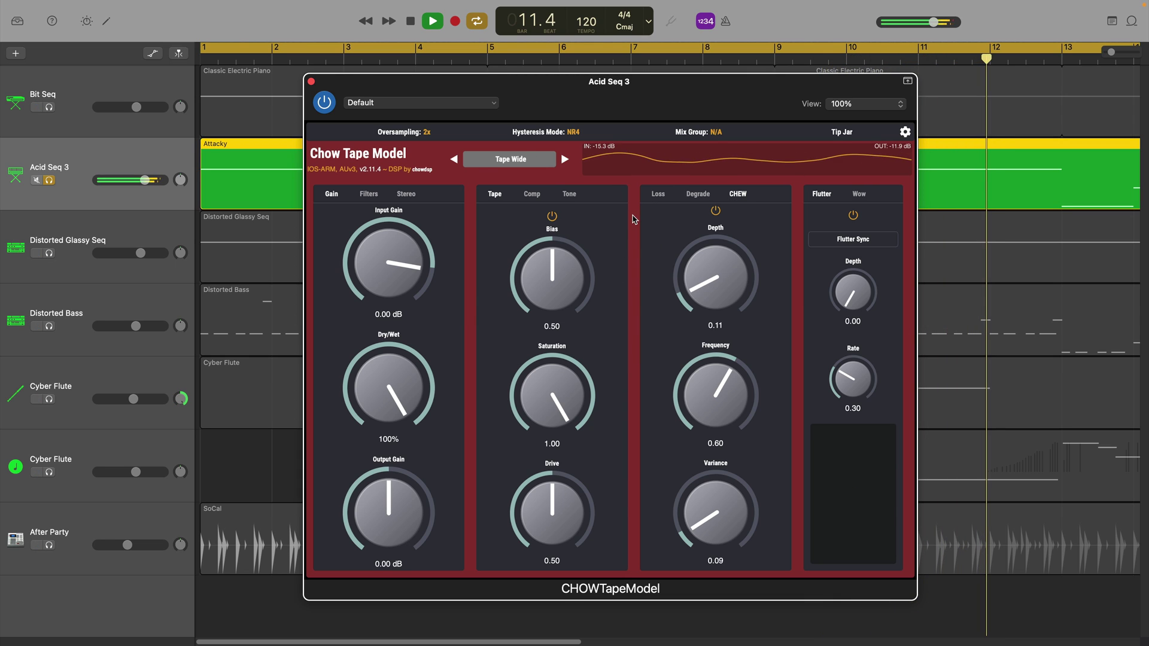
key(s)
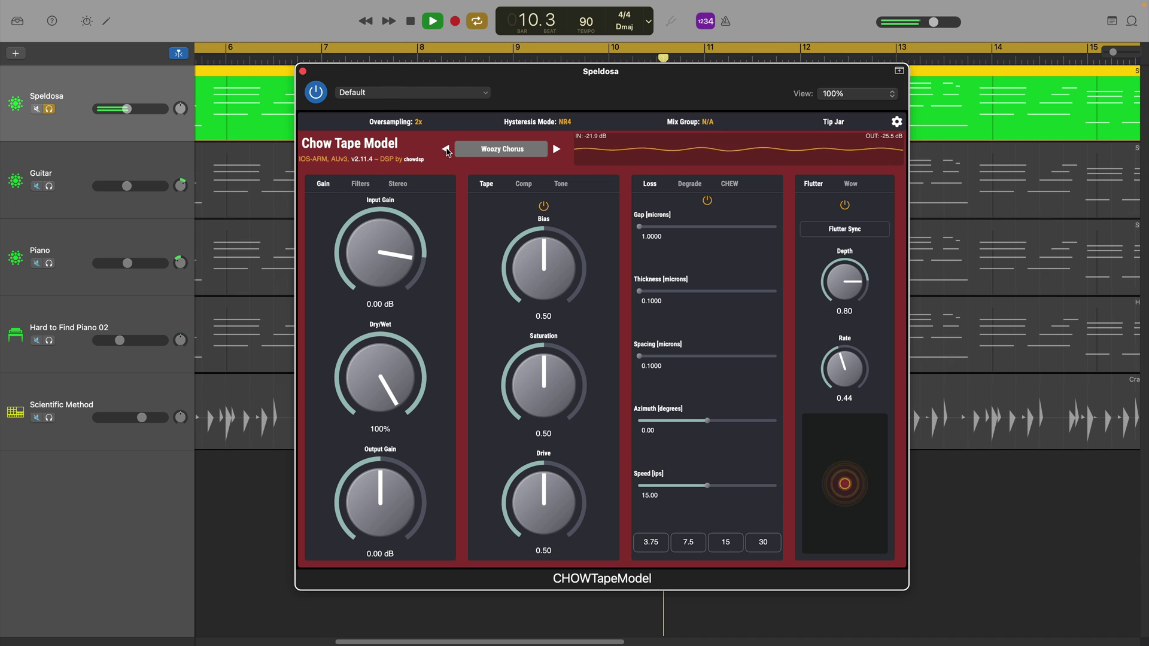
Load the Solid Tape I preset from the RK bank on the Speldosa track and raise its tape Bias to 0.57
click(534, 151)
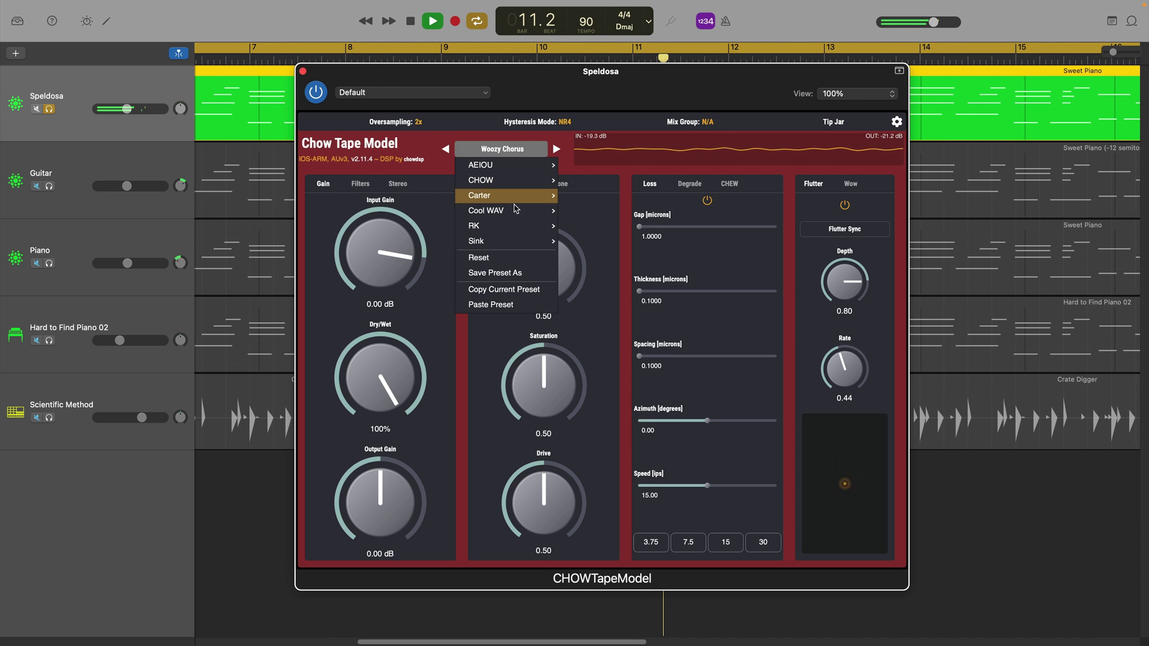
mouse_move(521, 230)
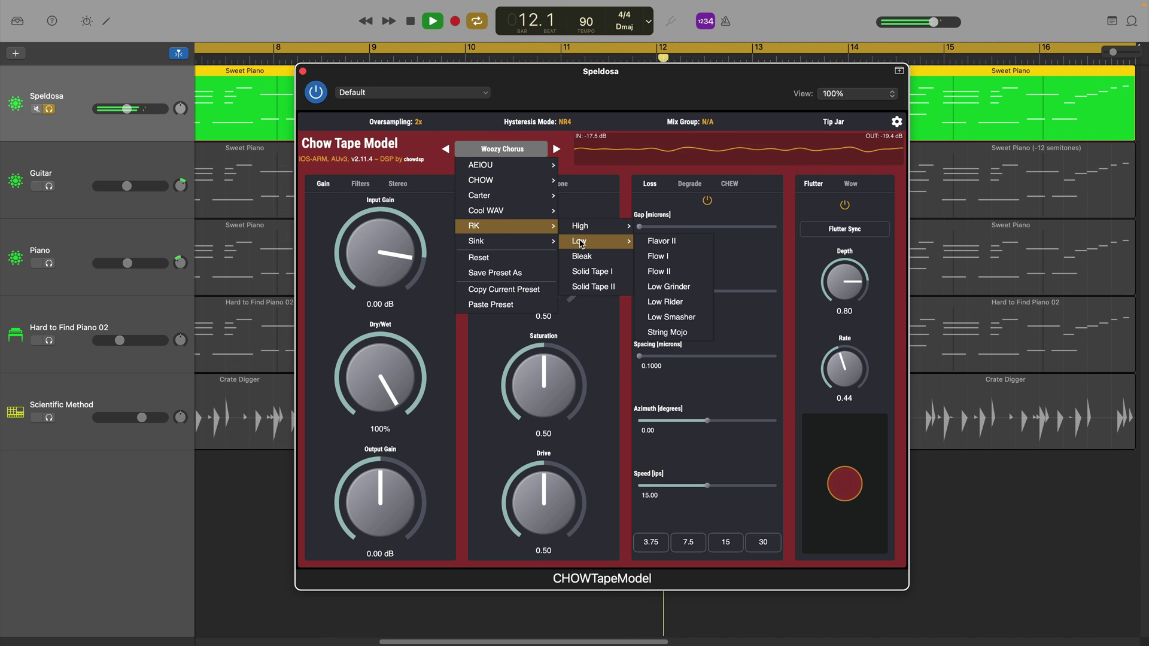
click(603, 273)
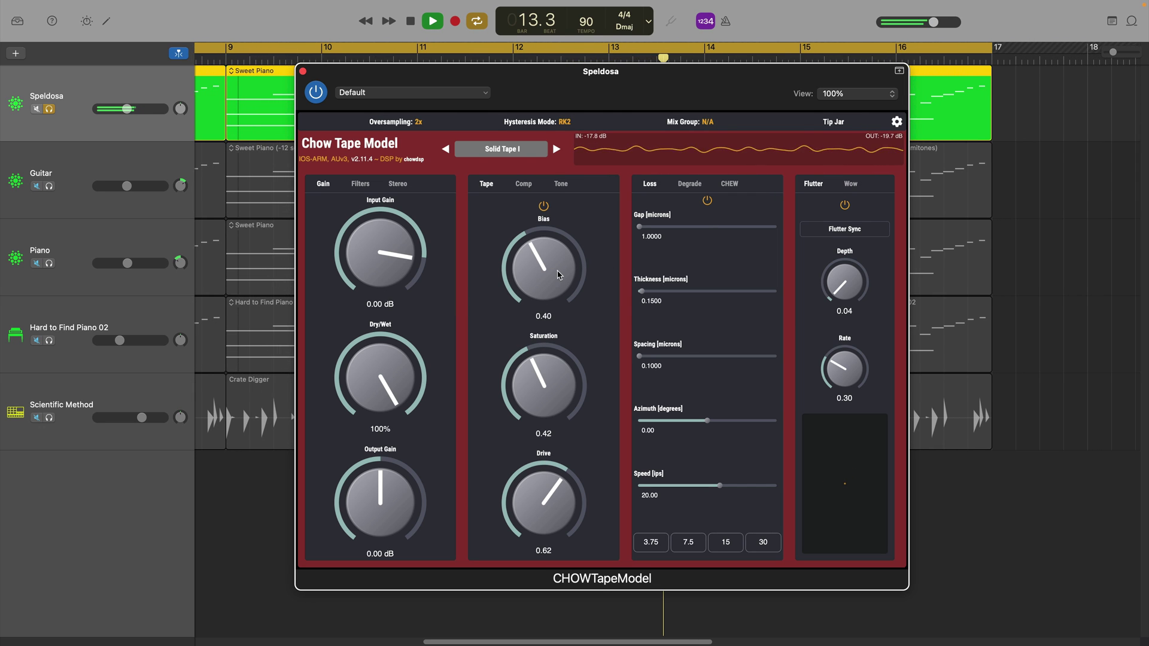
drag(552, 269, 554, 248)
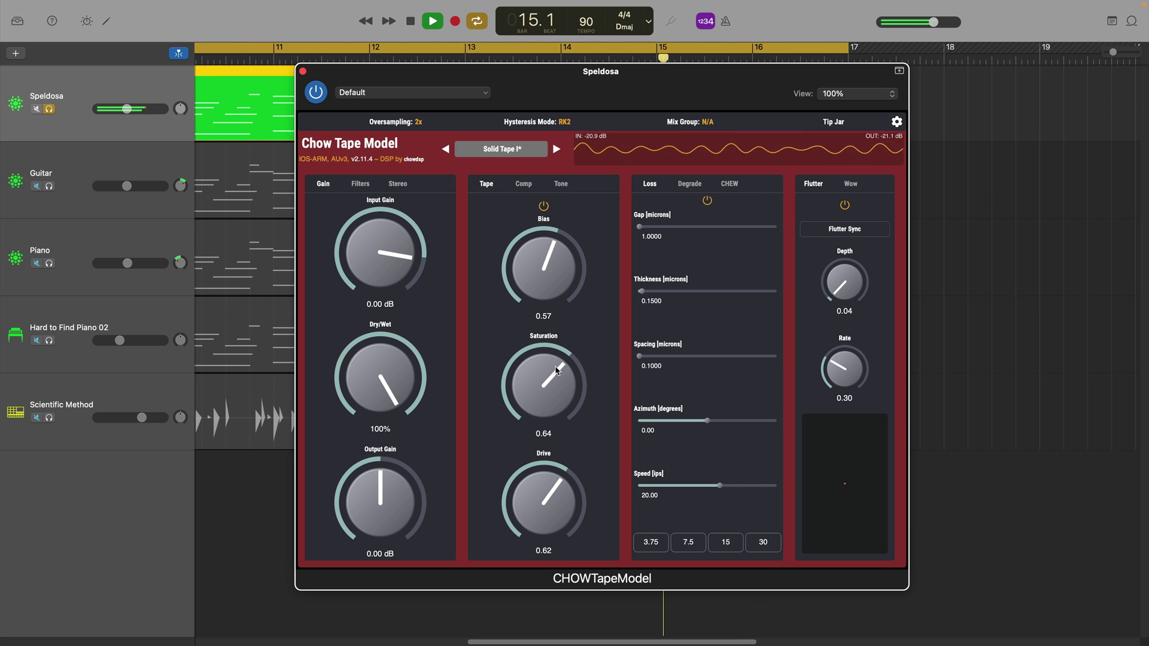
Unsolo the Speldosa track to hear its tape effect in the full mix
key(s)
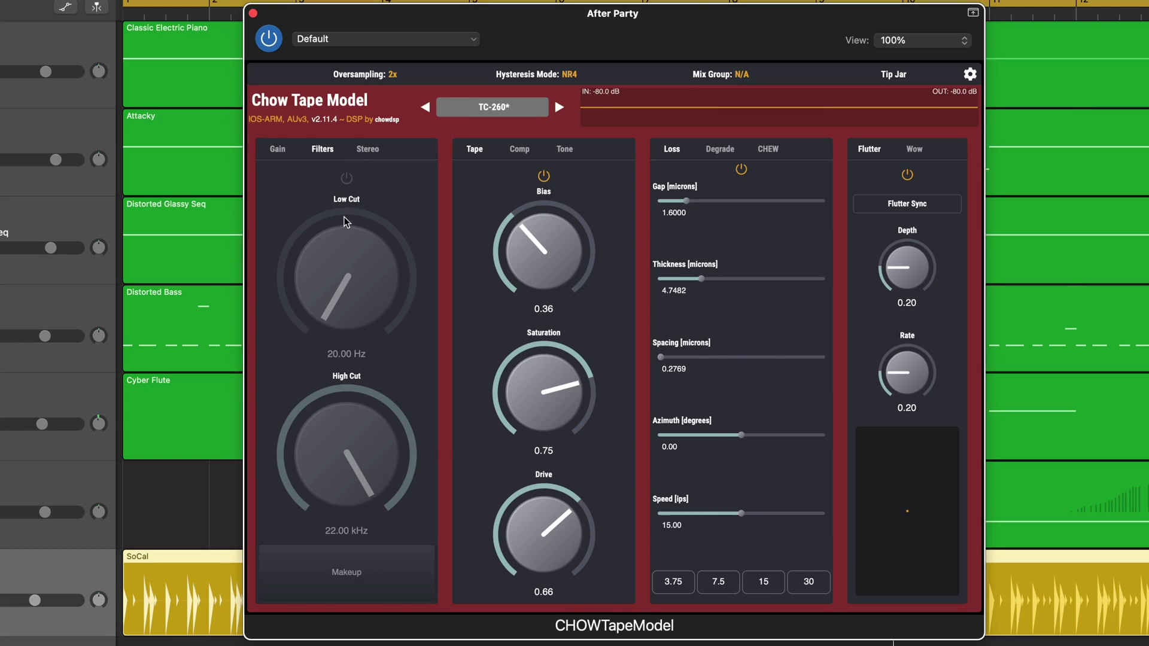
Enable the Chow Tape Model filters, set Low Cut to 1.06 kHz and High Cut to 14.83 kHz, and turn on Makeup
click(347, 179)
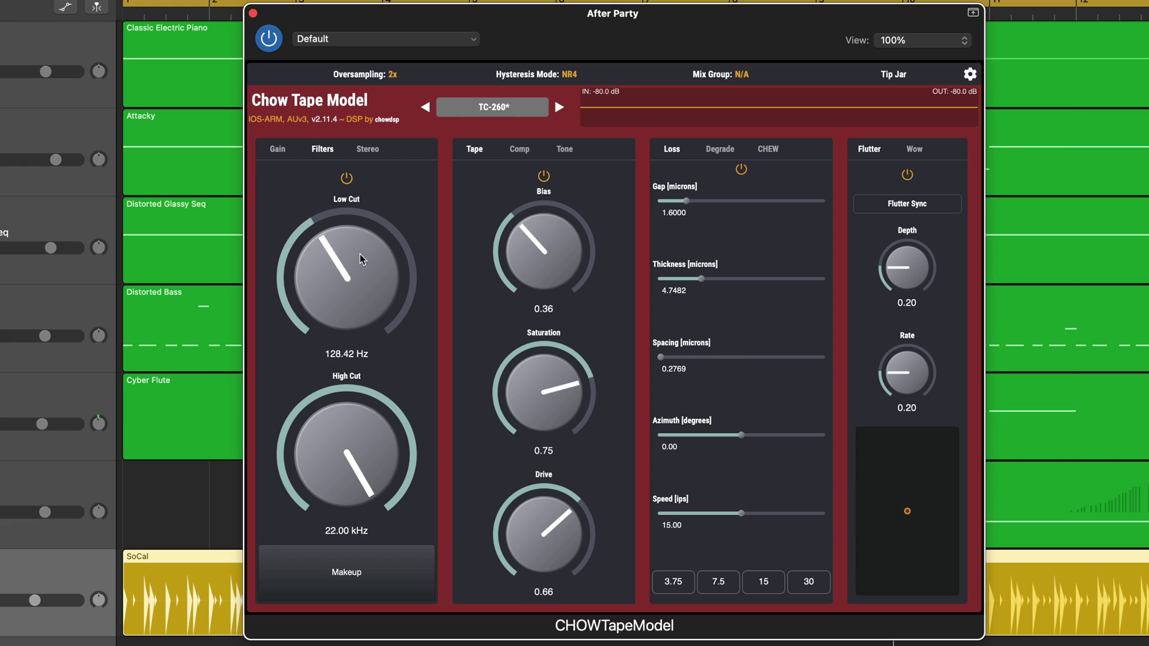
drag(369, 224, 374, 216)
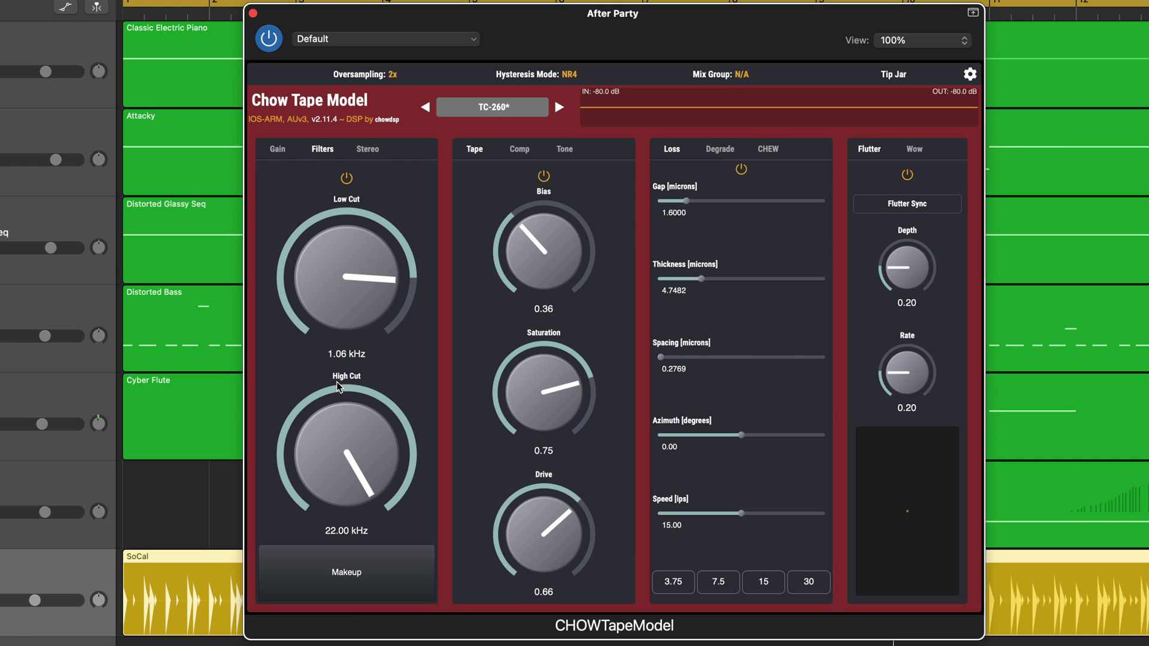
drag(334, 406, 332, 493)
click(365, 580)
Enable tape compression with Amount 1.21 dB, Attack 0.83 ms and Release 251.41 ms, and show the Tone controls
click(517, 149)
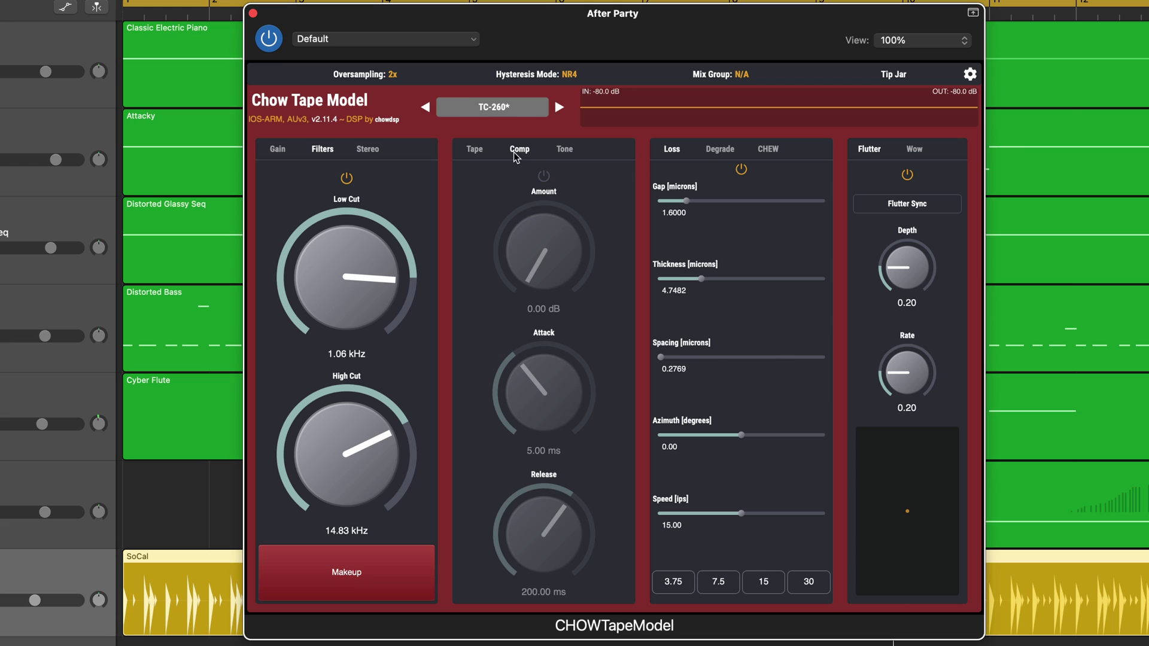
click(542, 176)
drag(549, 251, 550, 241)
drag(548, 392, 544, 419)
drag(546, 522, 544, 515)
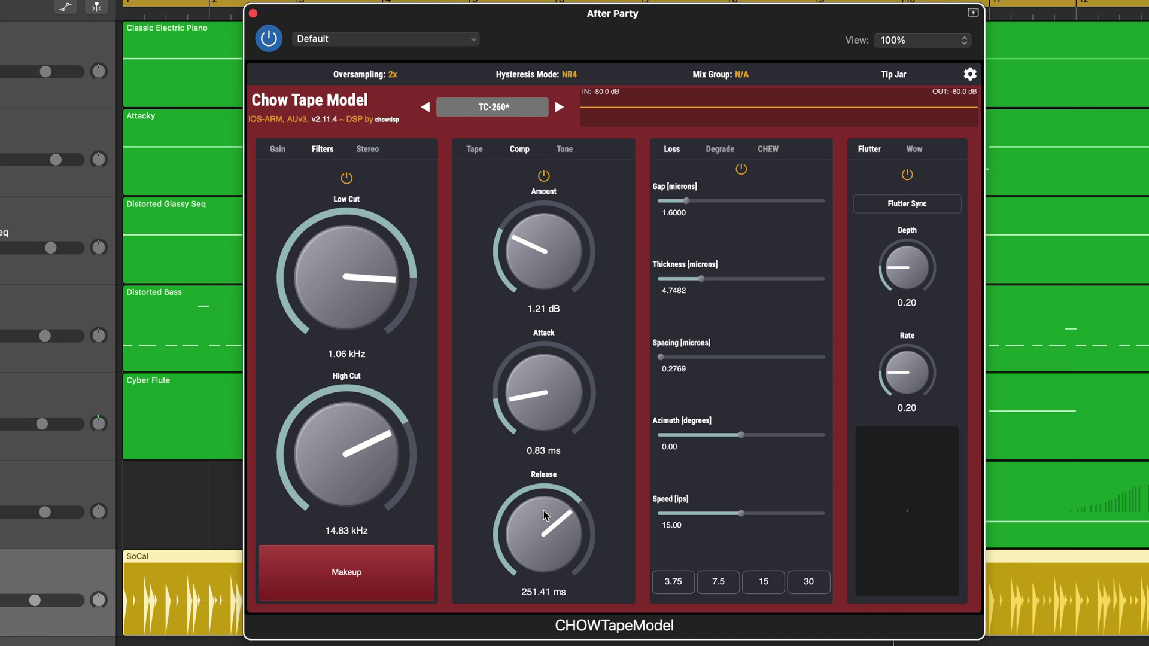
click(565, 151)
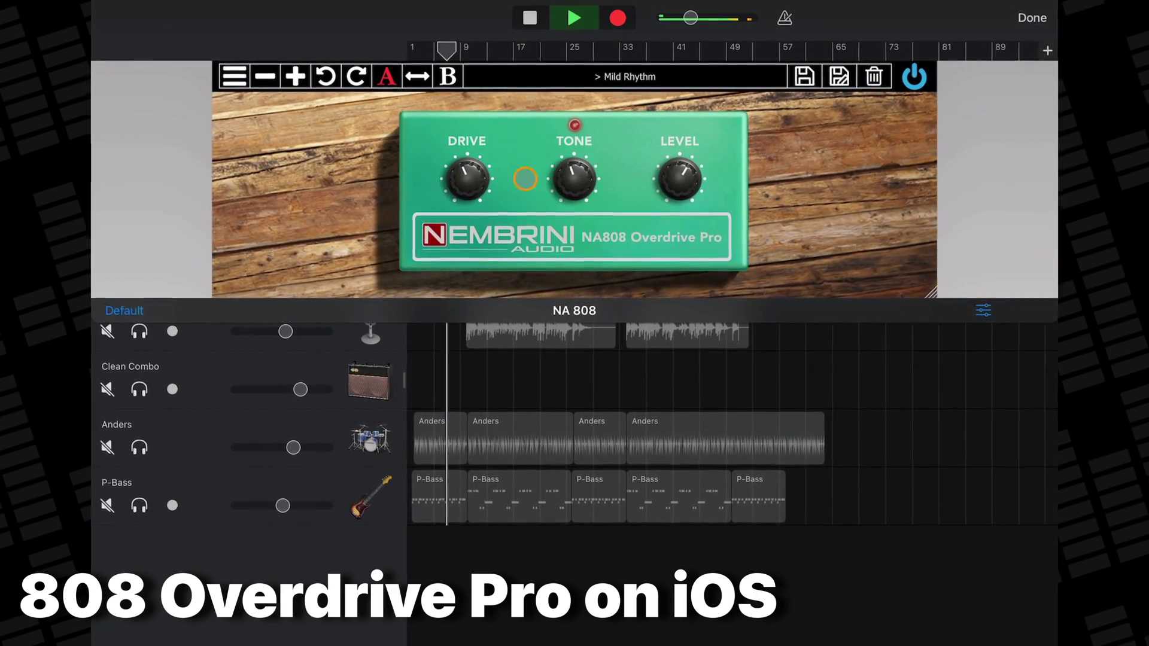
Adjust the Drive and Tone of the NA808 Overdrive Pro pedal in GarageBand for iOS during playback
click(476, 170)
drag(474, 174, 477, 132)
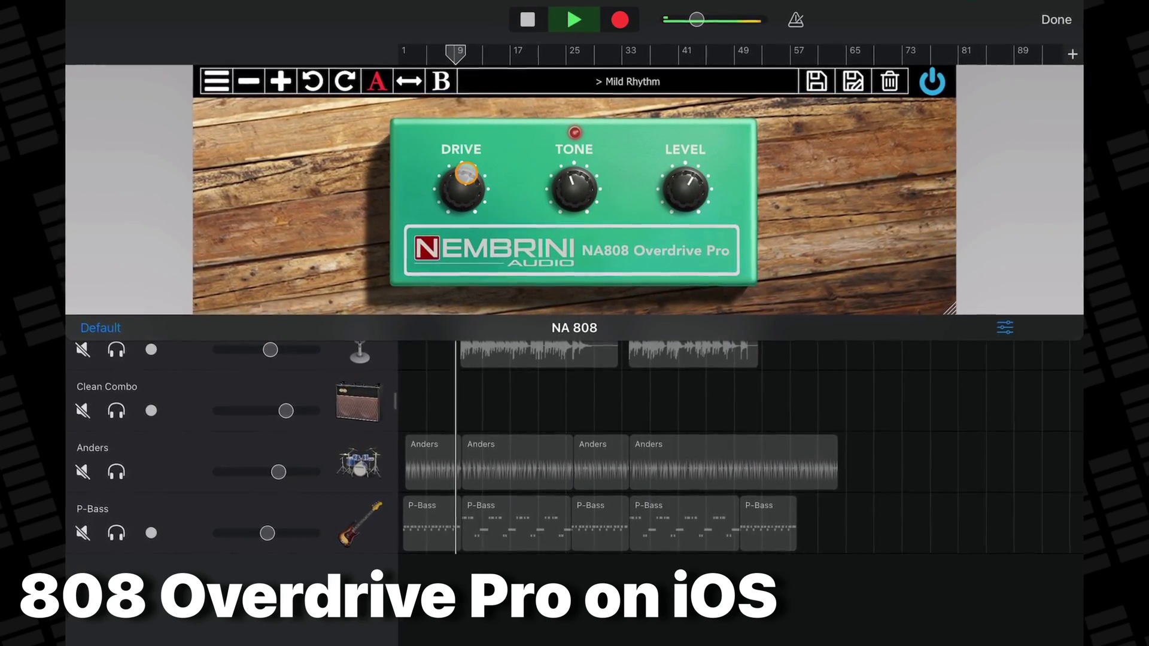
click(594, 169)
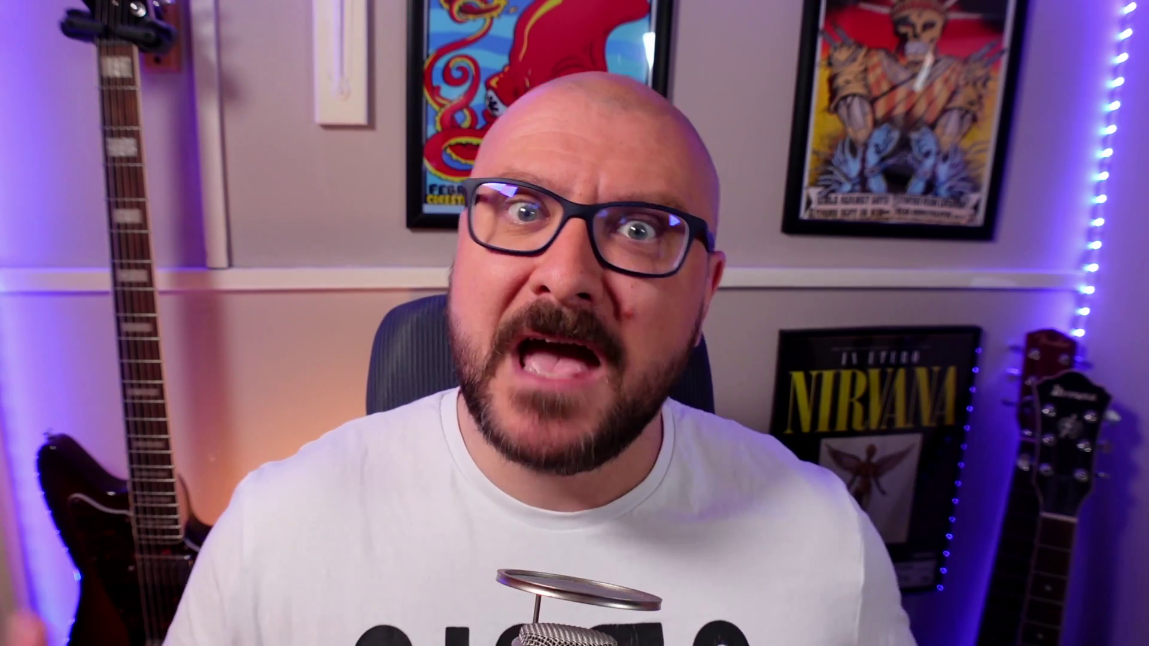